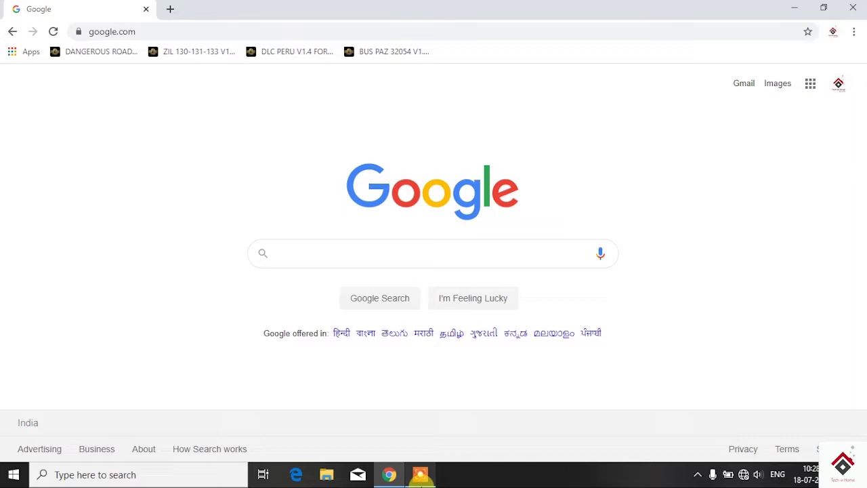
- Search Google for 'download mission planner' and open ArduPilot's Installing Mission Planner (Windows) result
{"action": "type", "text": "down"}
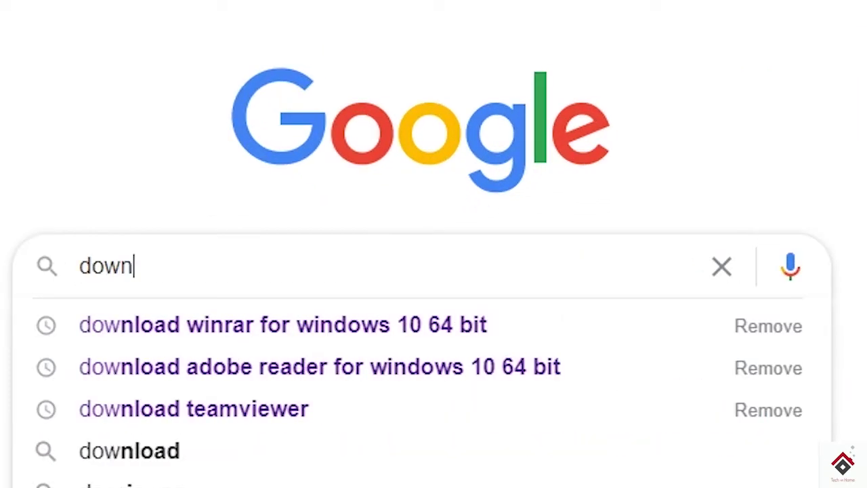
{"action": "type", "text": "load mis"}
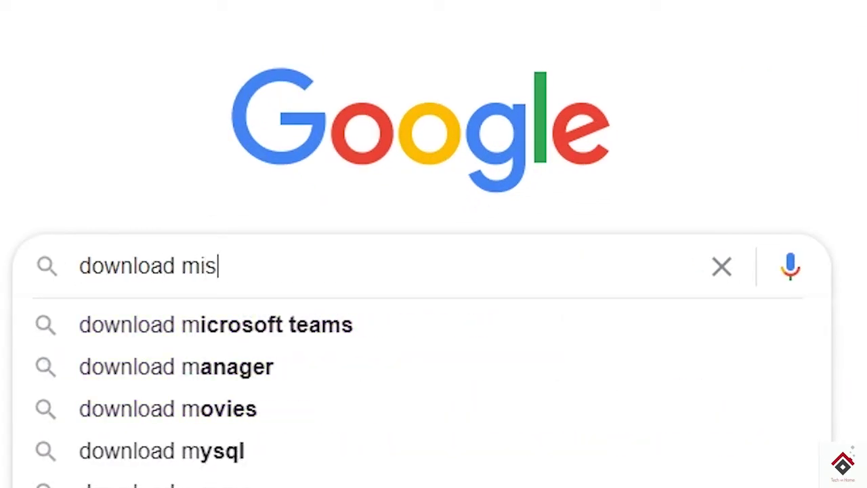
{"action": "type", "text": "s"}
{"action": "key", "text": "Down"}
{"action": "key", "text": "Down"}
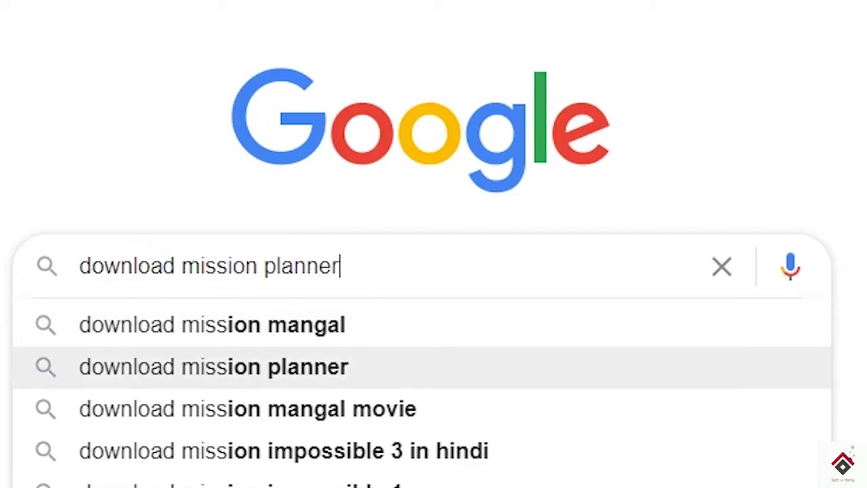
{"action": "key", "text": "Return"}
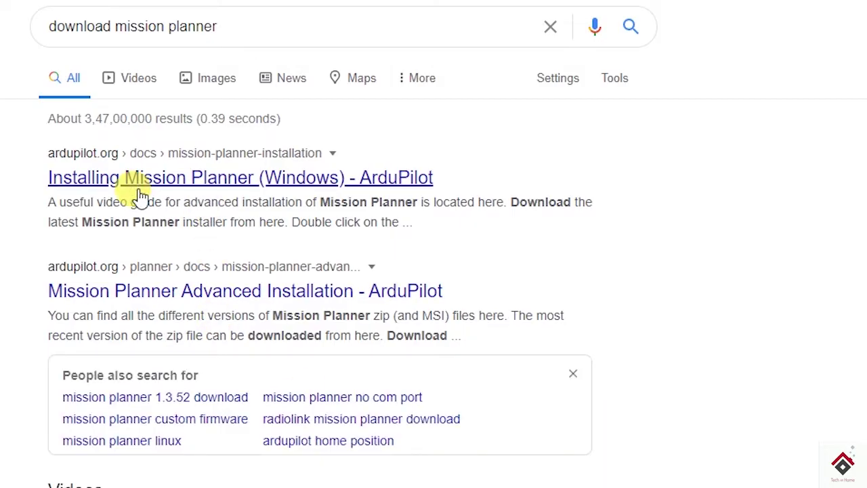
{"action": "left_click", "coordinate": [138, 189]}
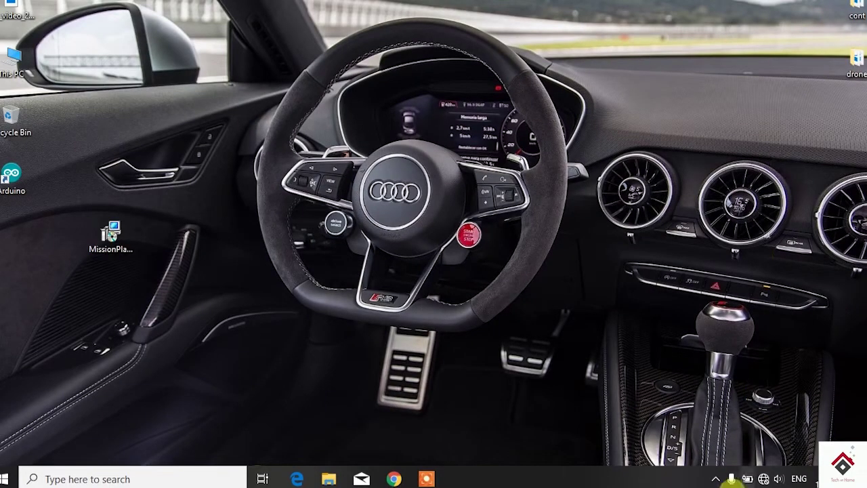
- Install Mission Planner with its device drivers into the default folder, accepting the license
{"action": "double_click", "coordinate": [111, 232]}
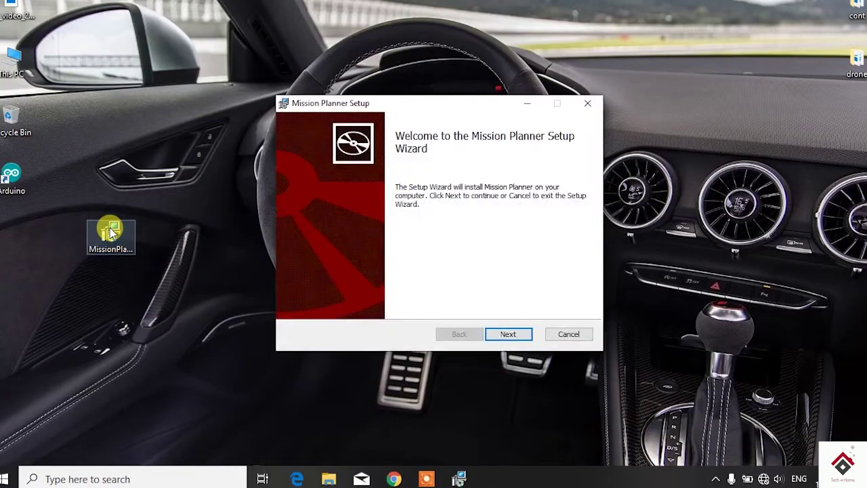
{"action": "left_click", "coordinate": [523, 334]}
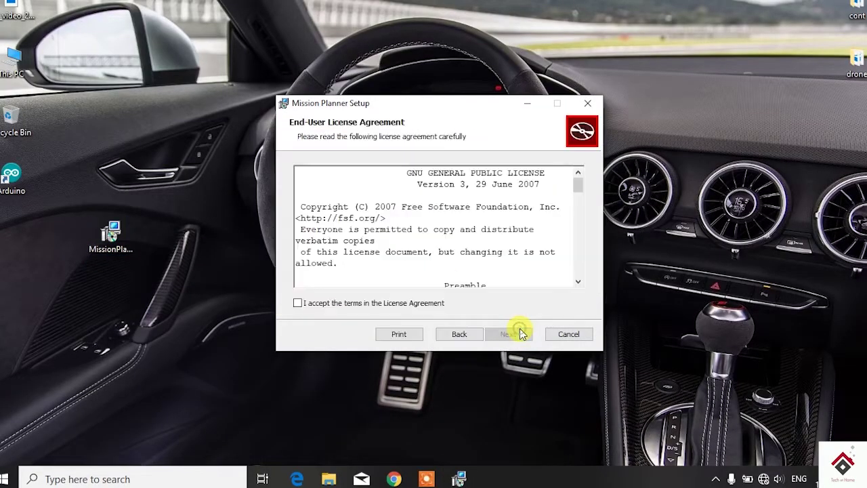
{"action": "left_click", "coordinate": [383, 303]}
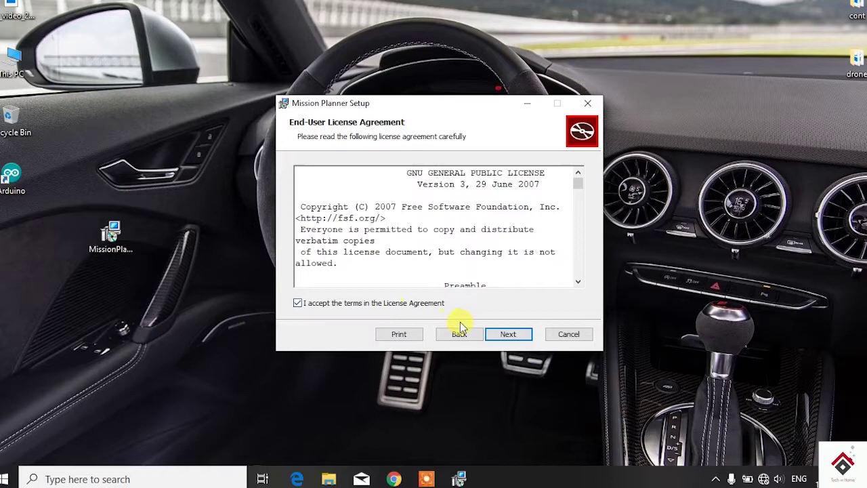
{"action": "left_click", "coordinate": [502, 337]}
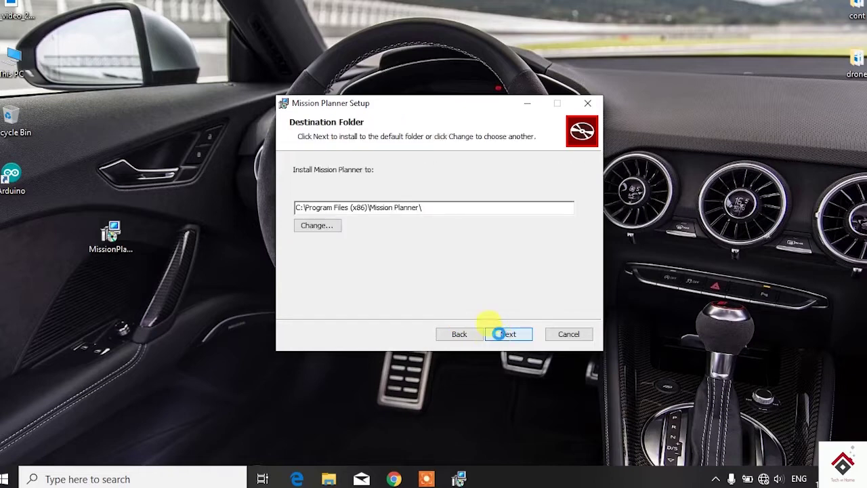
{"action": "left_click", "coordinate": [502, 335]}
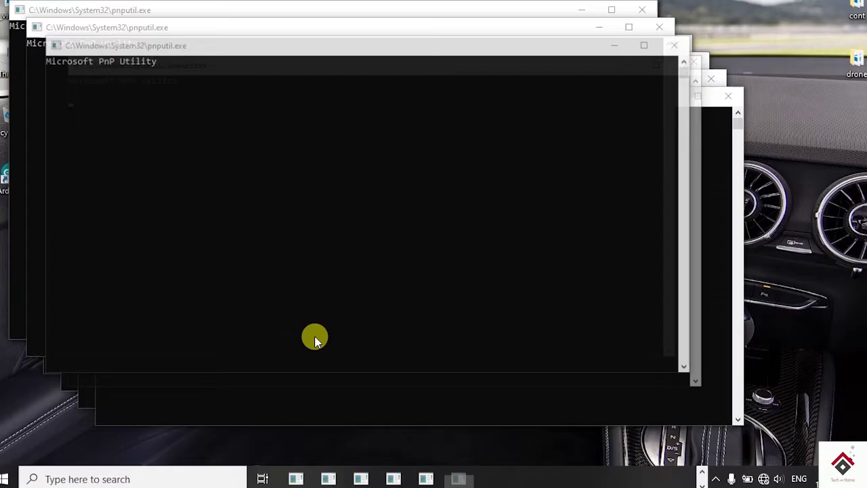
{"action": "left_click", "coordinate": [281, 262]}
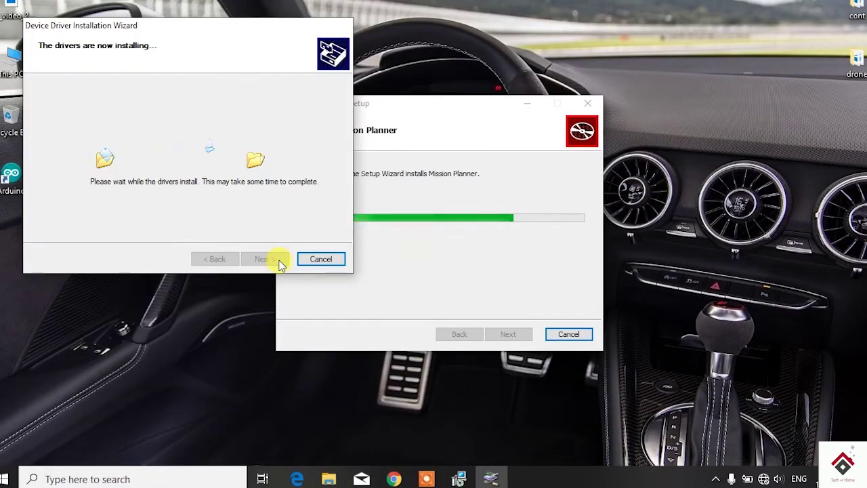
{"action": "left_click", "coordinate": [279, 260]}
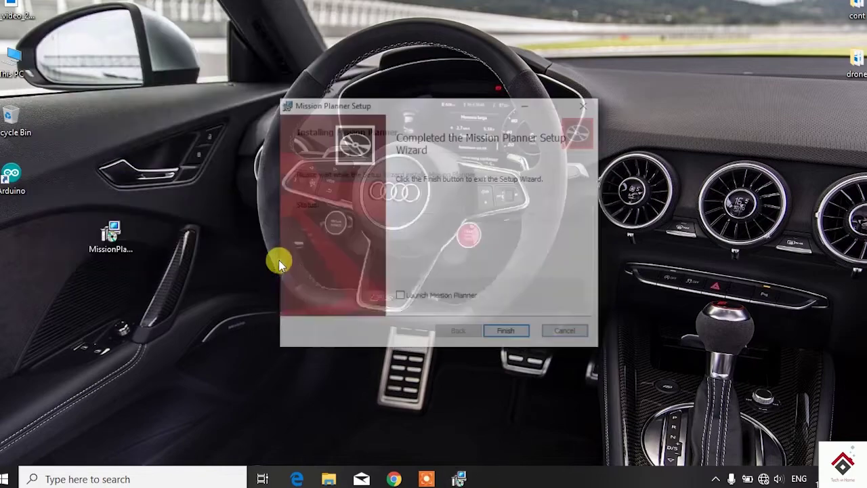
{"action": "left_click", "coordinate": [508, 329]}
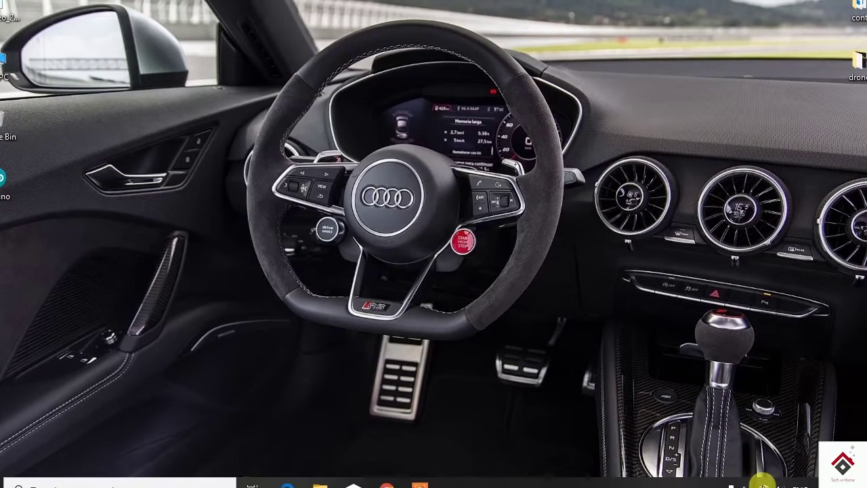
- Turn Wi-Fi on and join the pSONIC wireless network
{"action": "left_click", "coordinate": [764, 479]}
{"action": "left_click", "coordinate": [681, 440]}
{"action": "left_click", "coordinate": [722, 111]}
{"action": "left_click", "coordinate": [833, 164]}
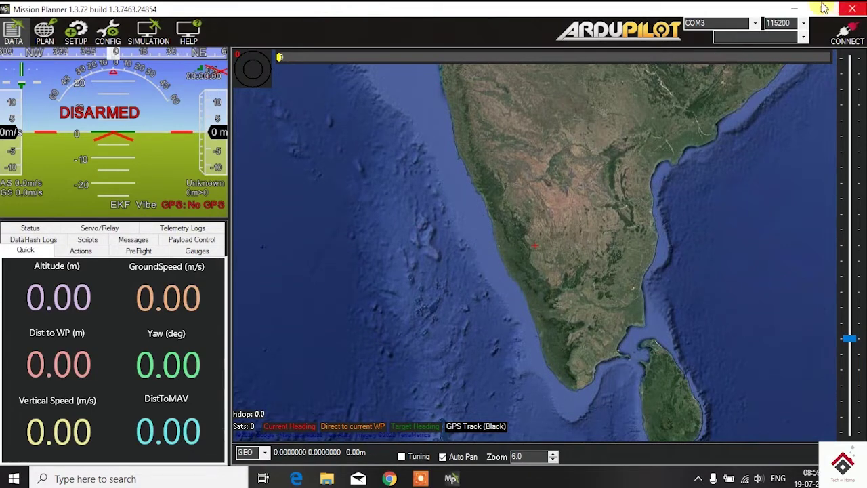
- Check in Device Manager's Ports (COM & LPT) that the board is Arduino Mega 2560 on COM4
{"action": "left_click", "coordinate": [793, 8]}
{"action": "left_click", "coordinate": [178, 479]}
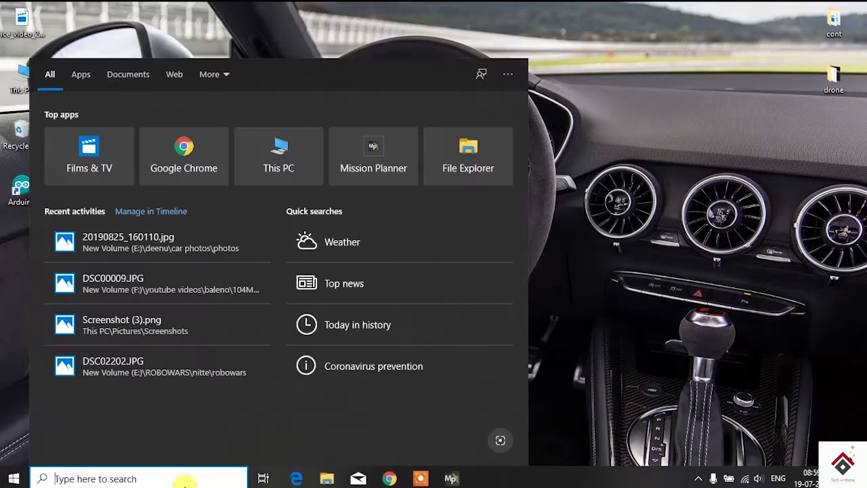
{"action": "type", "text": "devi"}
{"action": "key", "text": "Return"}
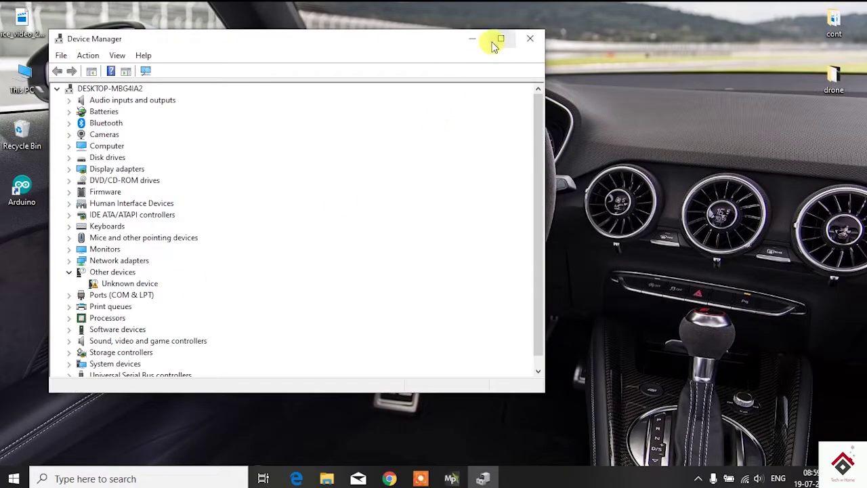
{"action": "left_click", "coordinate": [501, 38]}
{"action": "left_click", "coordinate": [18, 264]}
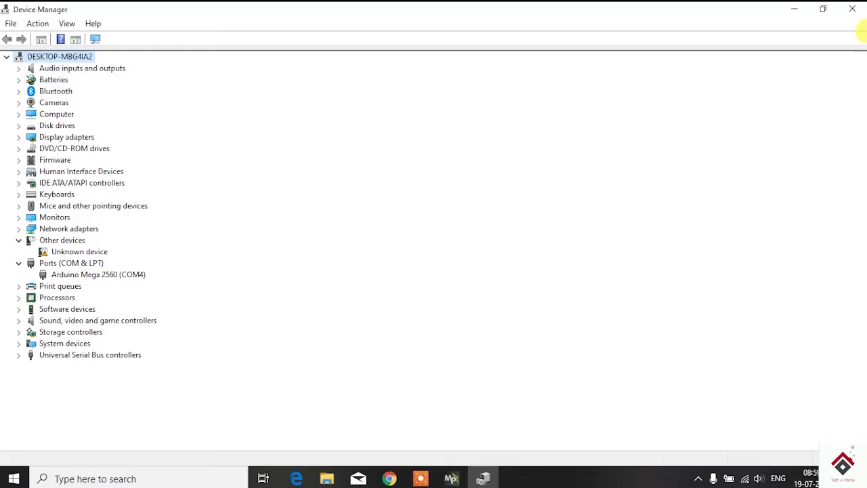
{"action": "left_click", "coordinate": [851, 8]}
- Select the Arduino Mega 2560 COM4 port in Mission Planner's connection dropdown
{"action": "left_click", "coordinate": [453, 477]}
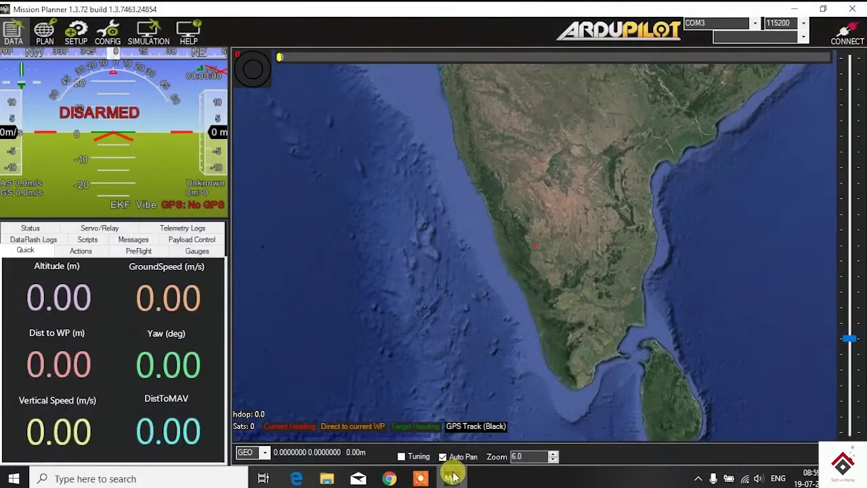
{"action": "left_click", "coordinate": [755, 23]}
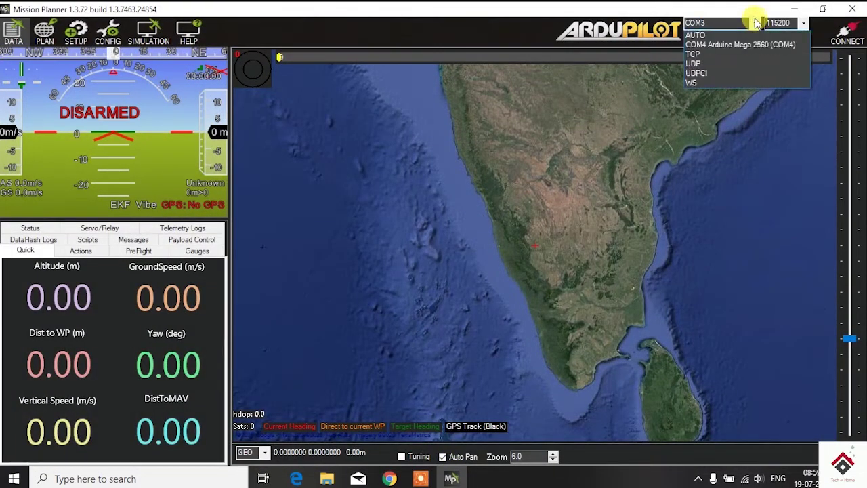
{"action": "left_click", "coordinate": [724, 44]}
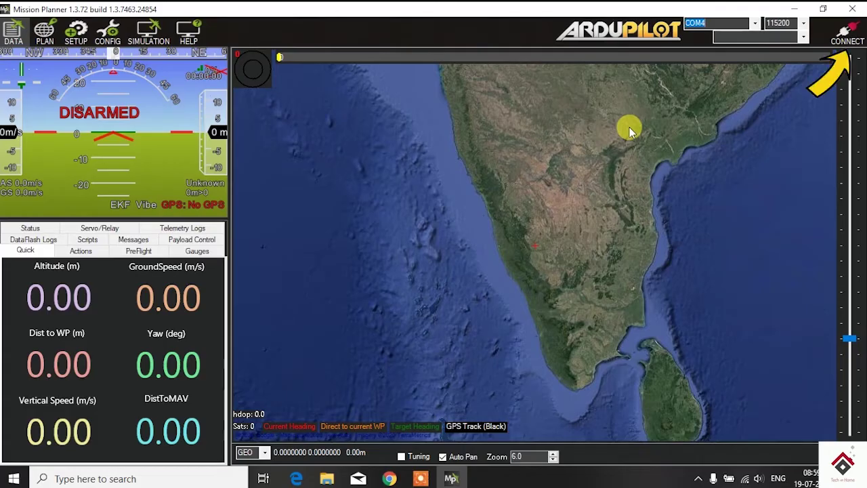
- Choose the ArduCopter V4.0.3 Quad firmware on the Setup > Install Firmware page
{"action": "left_click", "coordinate": [73, 34]}
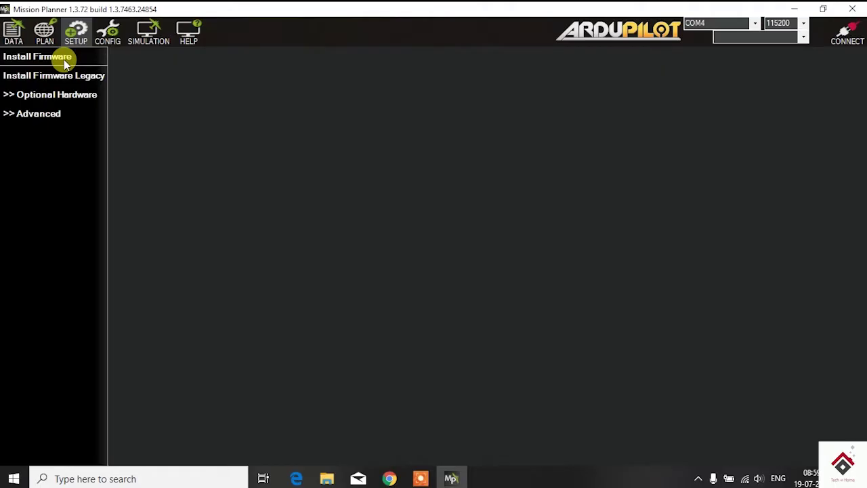
{"action": "left_click", "coordinate": [65, 59]}
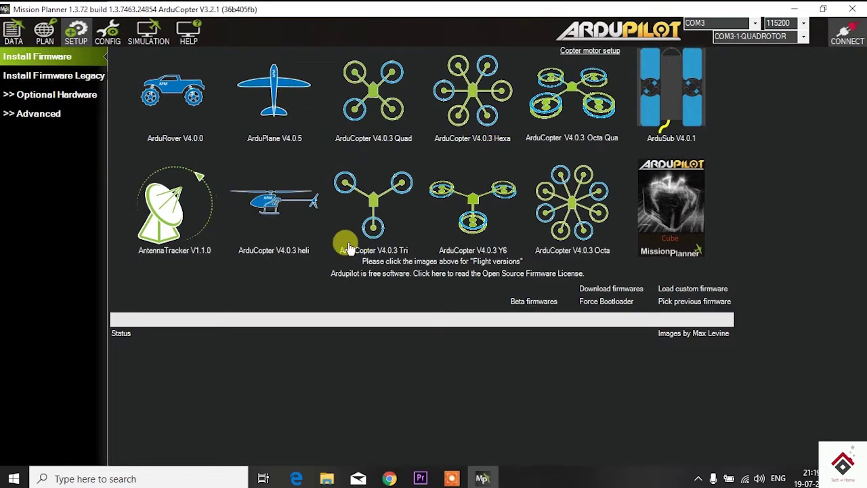
{"action": "left_click", "coordinate": [377, 97]}
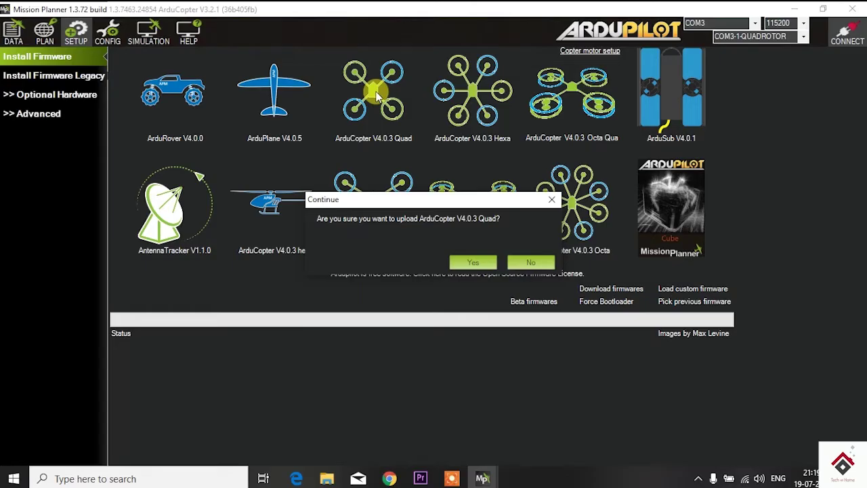
- Confirm the Quad firmware upload and acknowledge the retired-board notice so AC 3.2.1 installs
{"action": "left_click", "coordinate": [479, 262]}
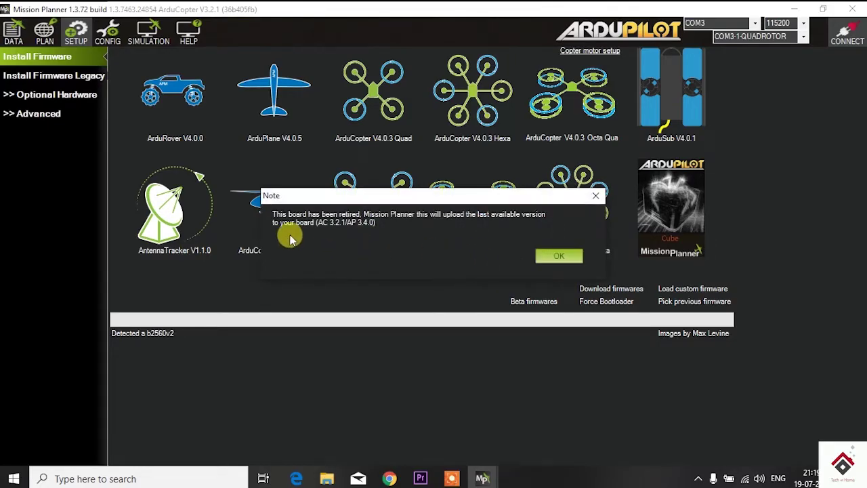
{"action": "left_click", "coordinate": [557, 258]}
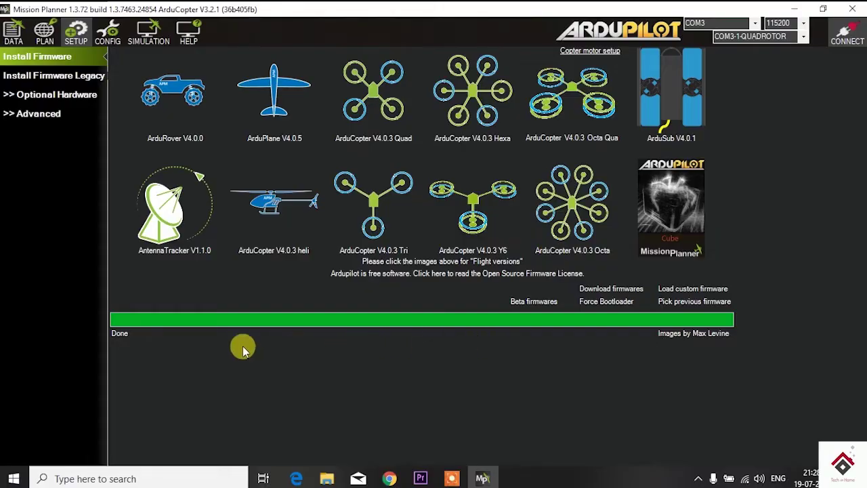
- Pick the previous firmware release 'AC 3.6.7 AP 3.9.7' from the version list
{"action": "left_click", "coordinate": [682, 305]}
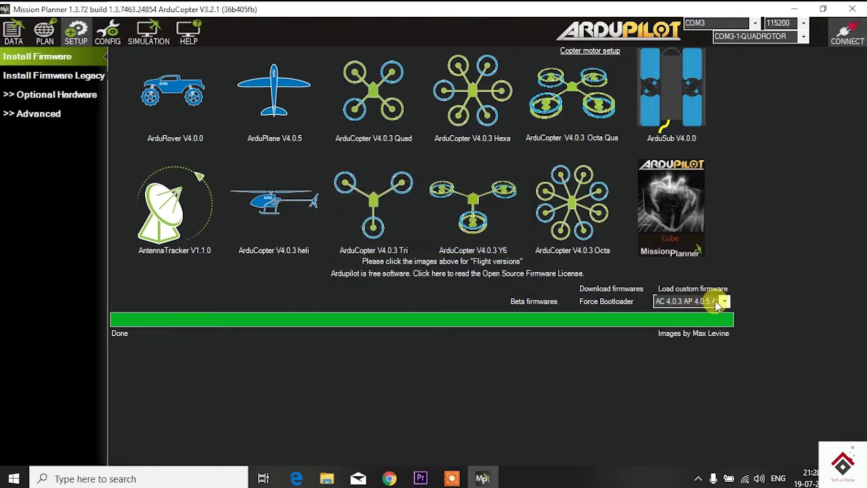
{"action": "left_click", "coordinate": [724, 302]}
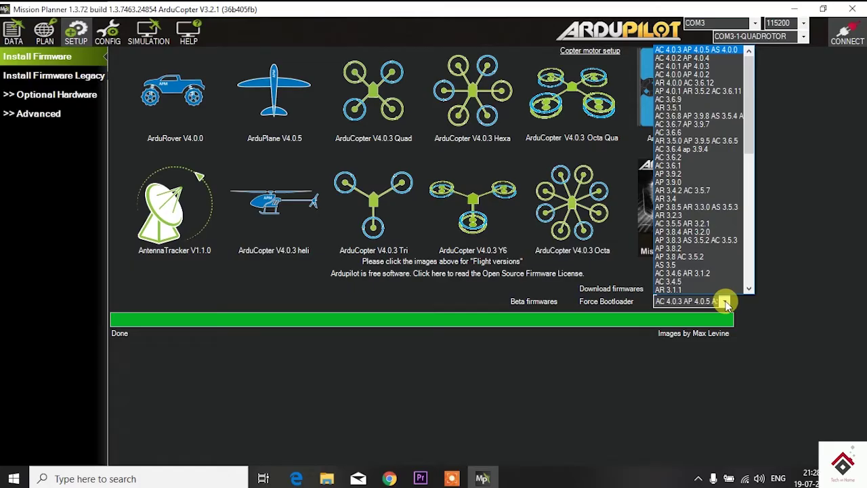
{"action": "left_click", "coordinate": [729, 125]}
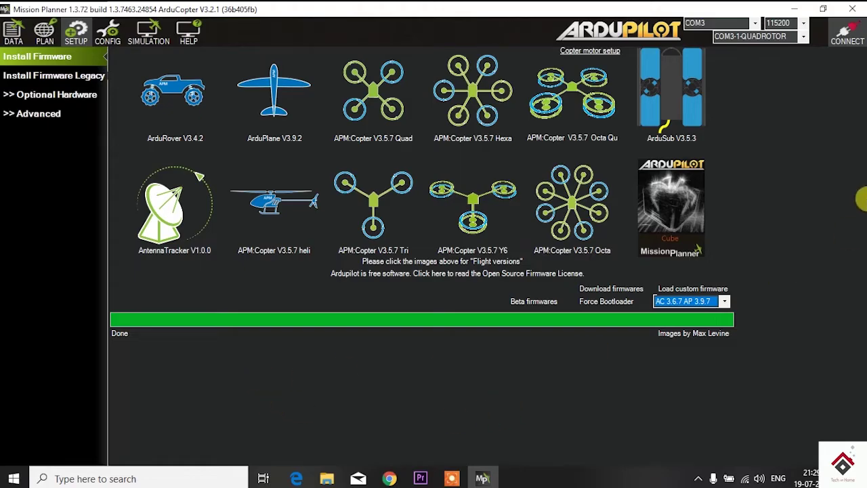
- Connect Mission Planner to the flight controller and dismiss the ArduCopter V4.0.3 upgrade notice
{"action": "left_click", "coordinate": [843, 35]}
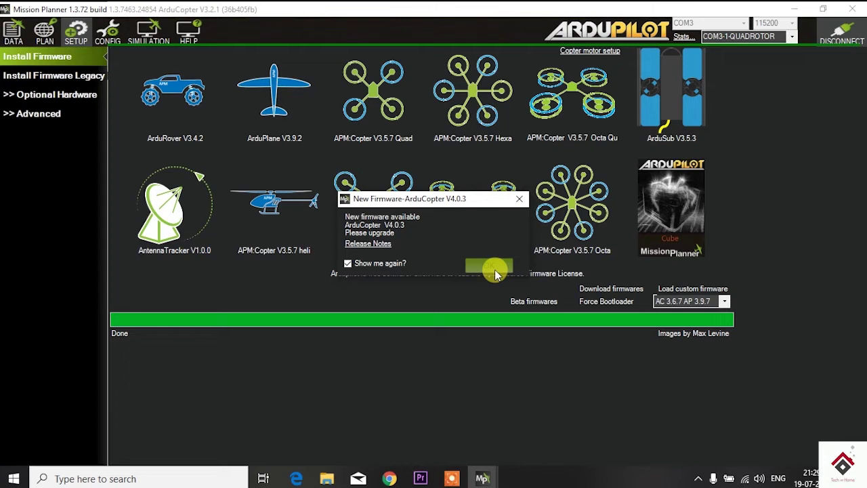
{"action": "left_click", "coordinate": [495, 271]}
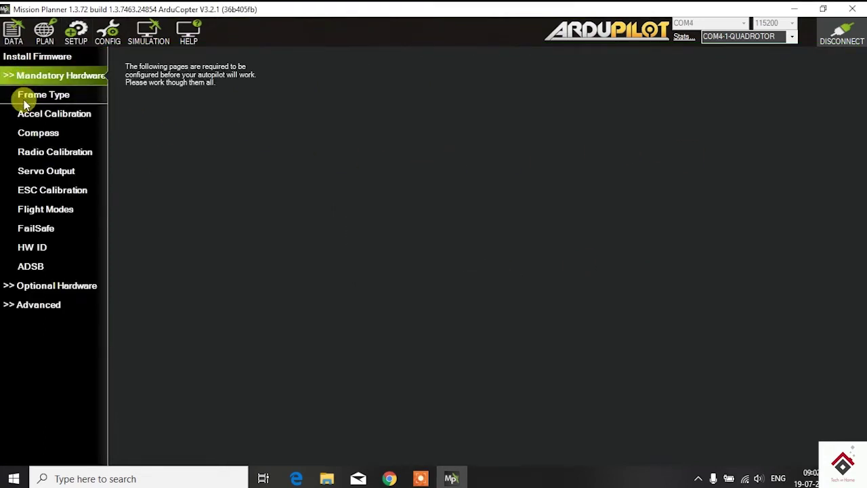
- Review the X quad frame on the Frame Type page, then go to Accel Calibration
{"action": "left_click", "coordinate": [23, 101]}
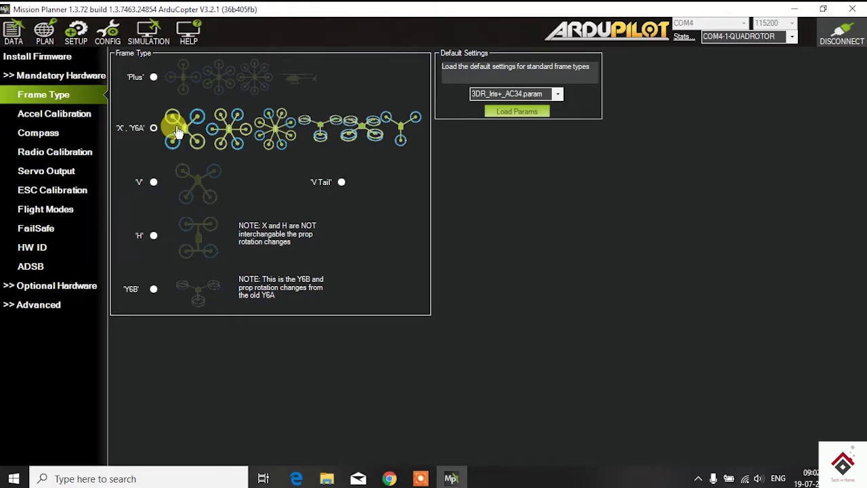
{"action": "left_click", "coordinate": [81, 114]}
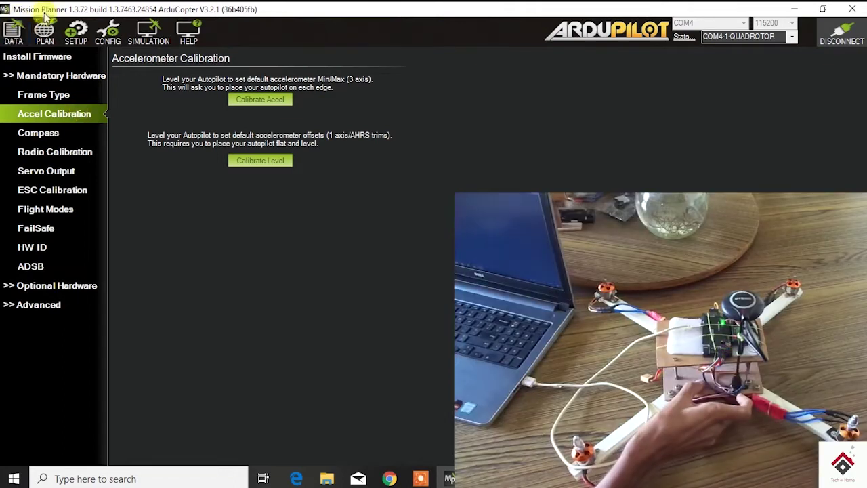
- Calibrate the accelerometer through level, side, nose-down, nose-up and upside-down positions
{"action": "left_click", "coordinate": [273, 102]}
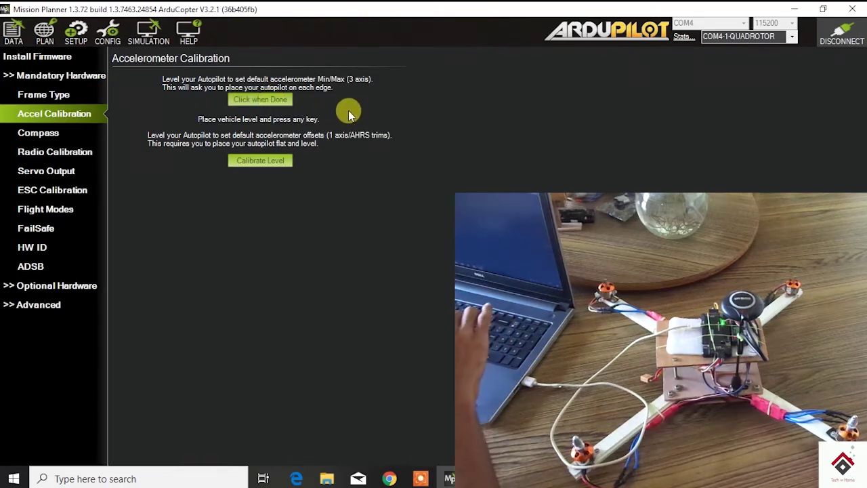
{"action": "key", "text": "Return"}
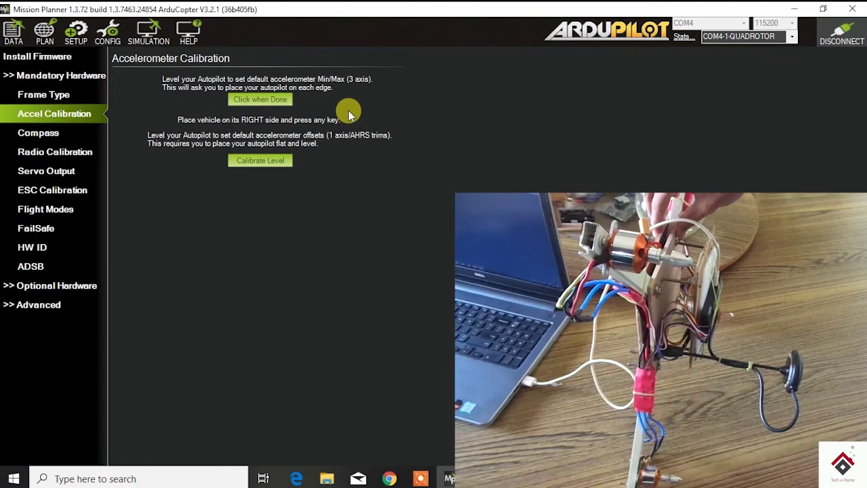
{"action": "key", "text": "Return"}
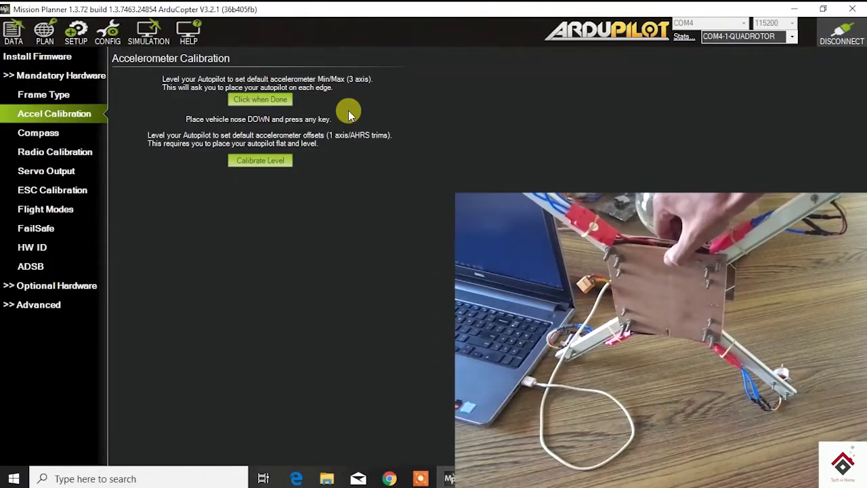
{"action": "key", "text": "Return"}
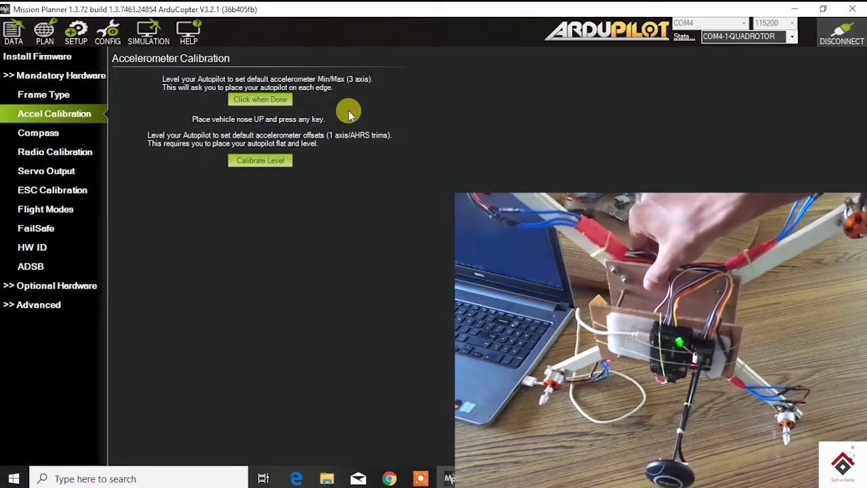
{"action": "key", "text": "Return"}
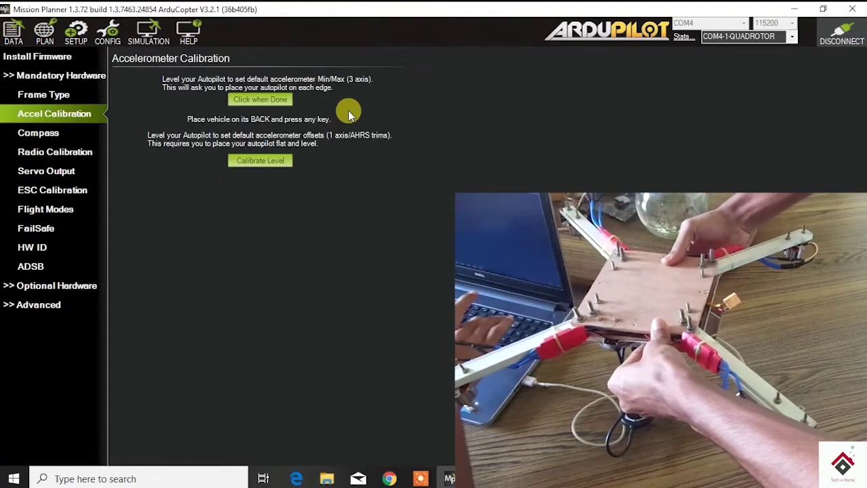
{"action": "key", "text": "Return"}
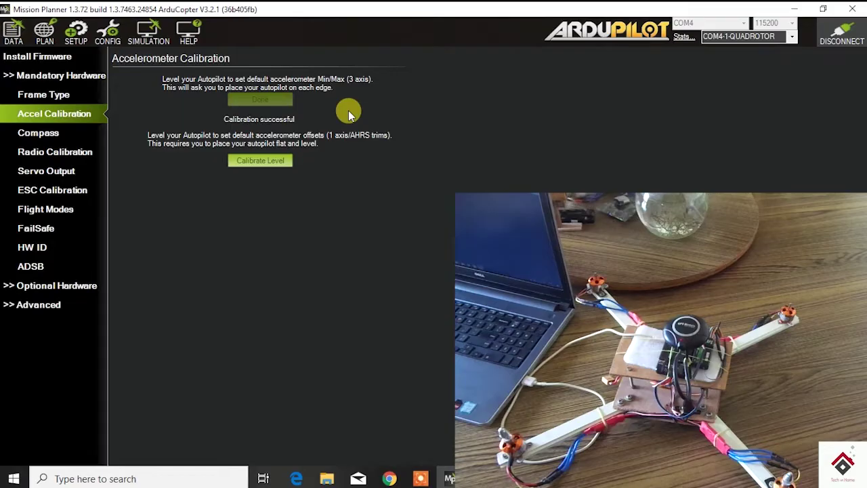
- Run live compass calibration, rotating the autopilot, and accept offsets -98, -57, 42
{"action": "left_click", "coordinate": [46, 134]}
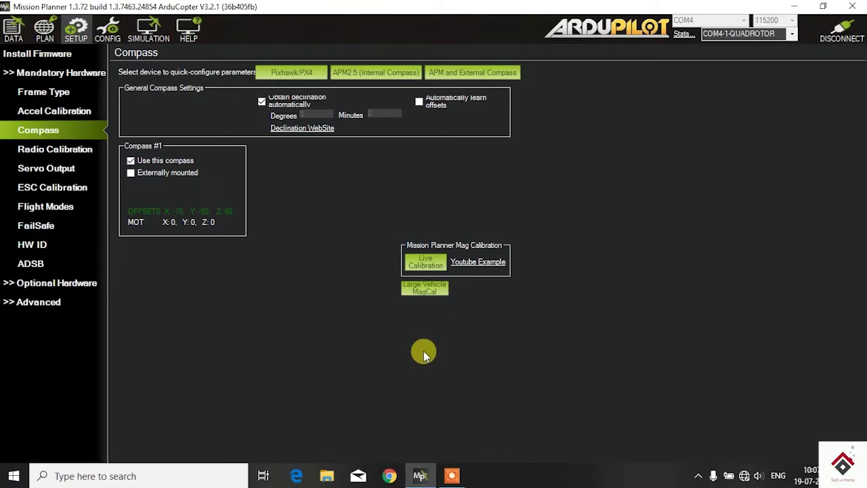
{"action": "left_click", "coordinate": [416, 264]}
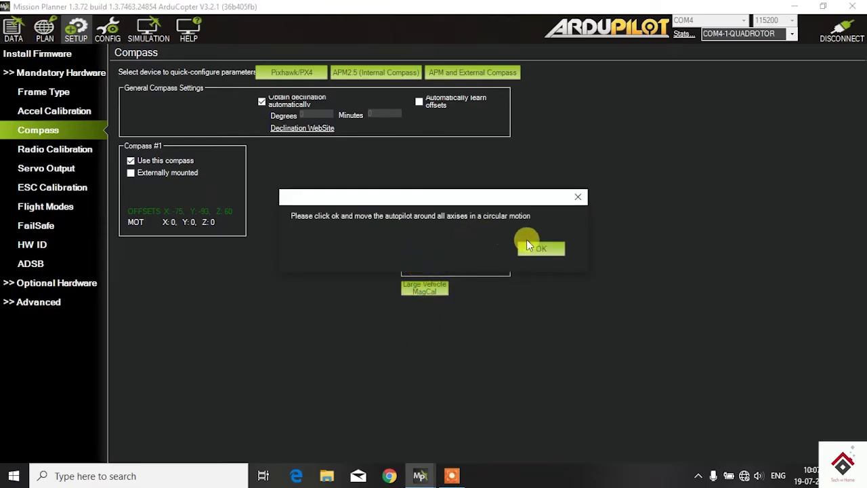
{"action": "key", "text": "Return"}
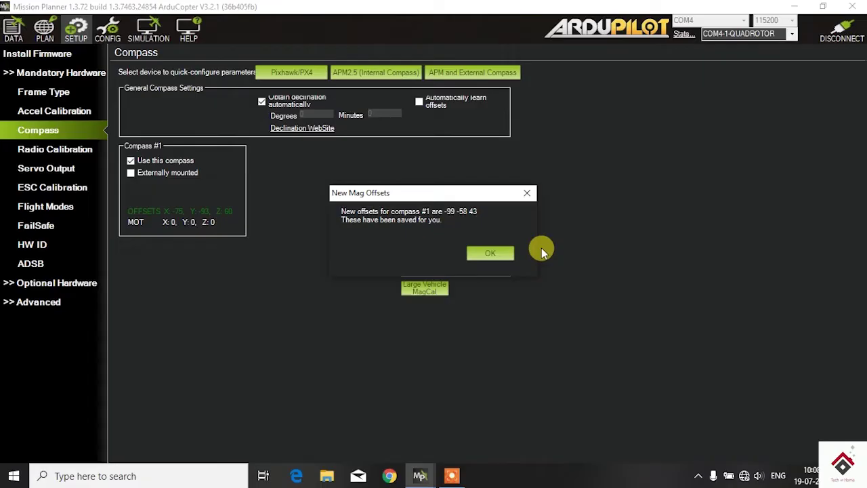
{"action": "left_click", "coordinate": [490, 252]}
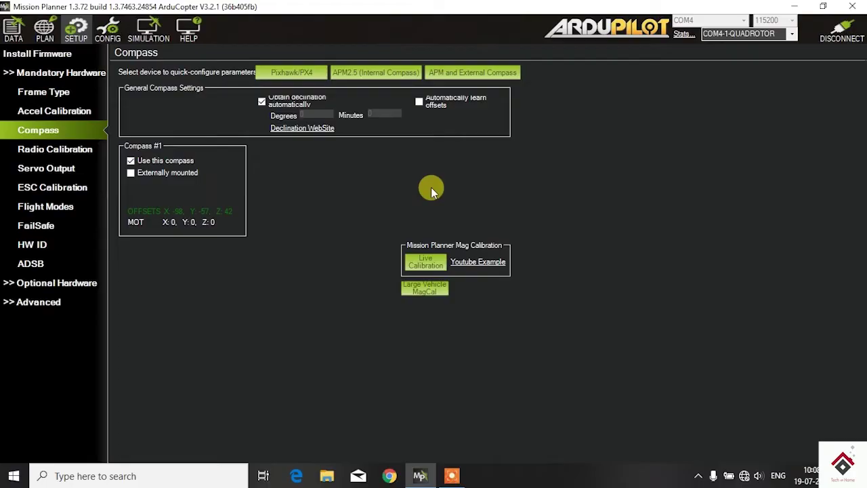
- Run radio calibration to record the transmitter's stick and switch extremes, then view Servo Output
{"action": "left_click", "coordinate": [72, 151]}
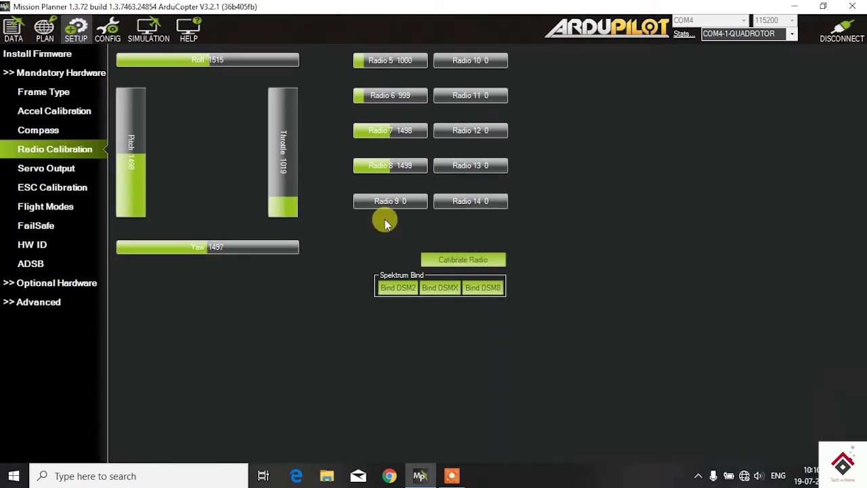
{"action": "left_click", "coordinate": [445, 258]}
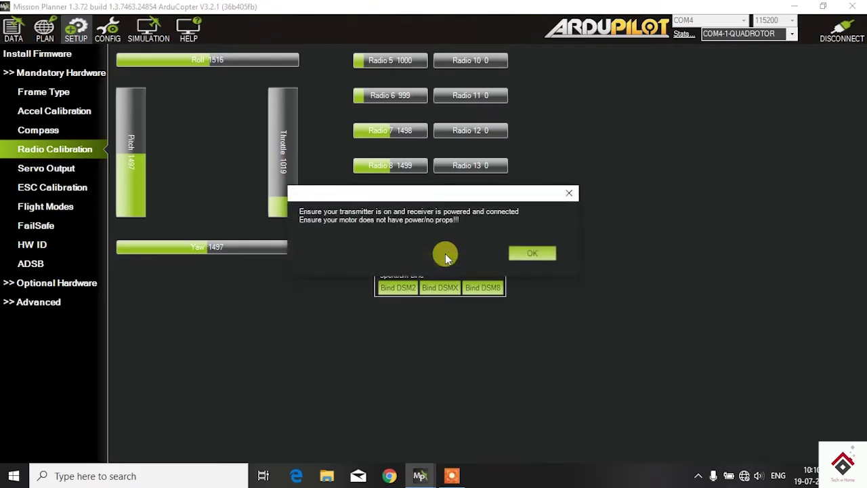
{"action": "left_click", "coordinate": [539, 253]}
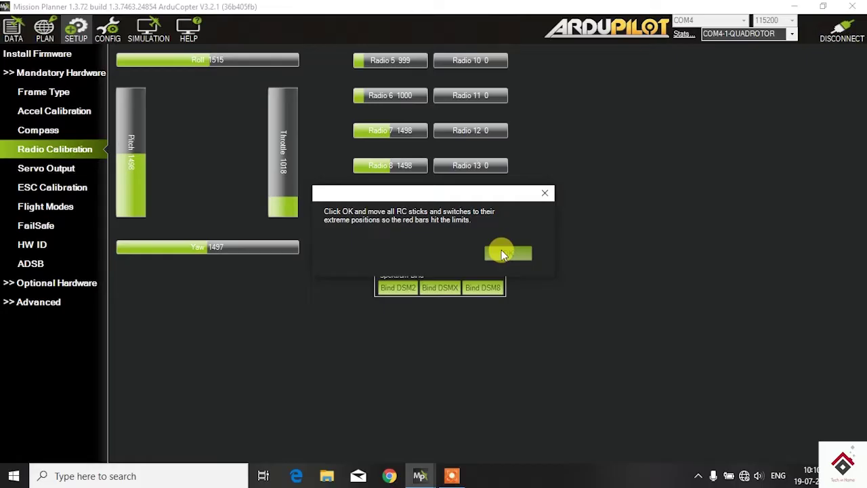
{"action": "left_click", "coordinate": [501, 254]}
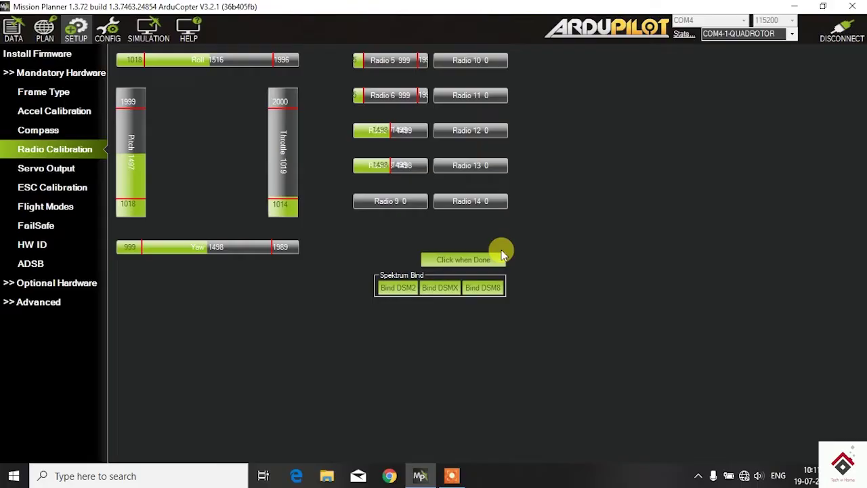
{"action": "left_click", "coordinate": [66, 179]}
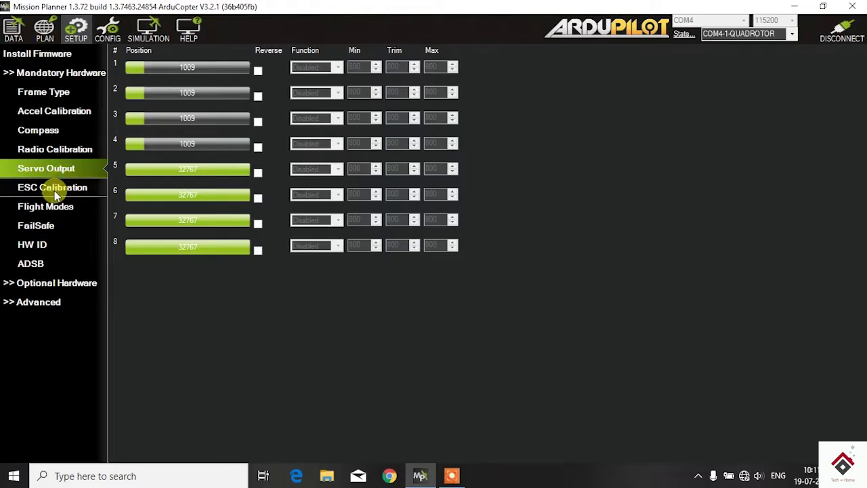
- Read the ESC Calibration page instructions, then go to the Flight Modes page
{"action": "left_click", "coordinate": [56, 195]}
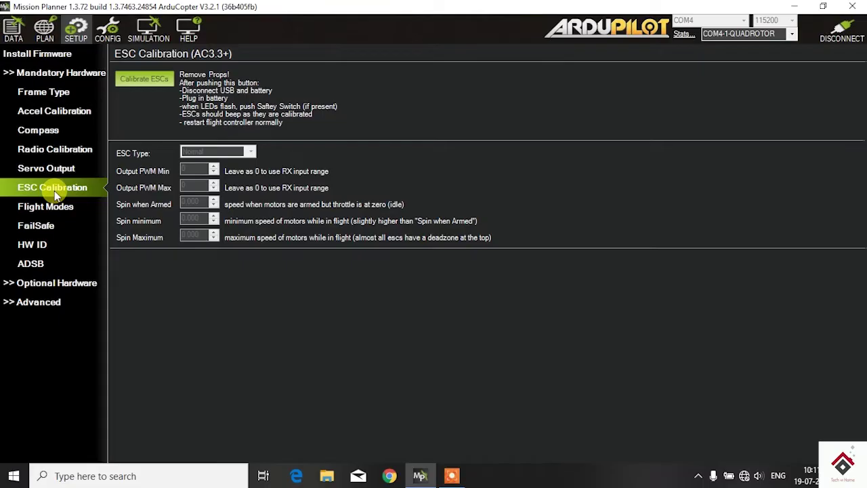
{"action": "left_click", "coordinate": [44, 207]}
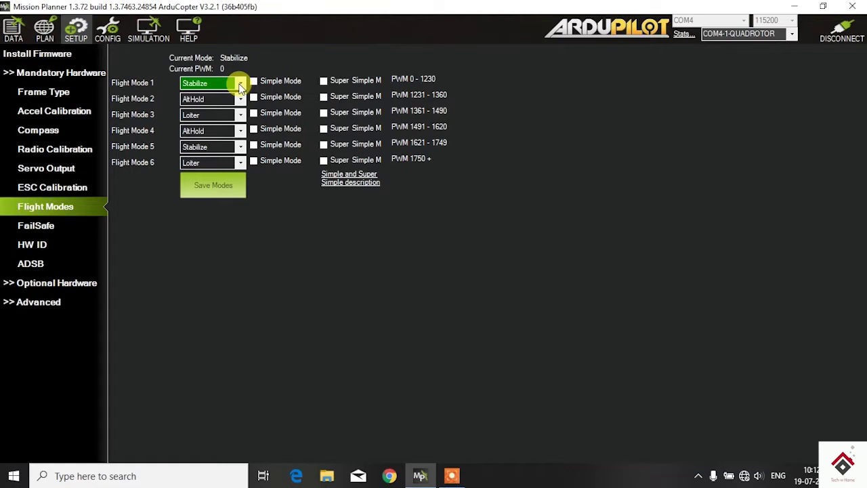
- Check the Flight Mode 1 choices and leave it set to Stabilize
{"action": "left_click", "coordinate": [240, 85]}
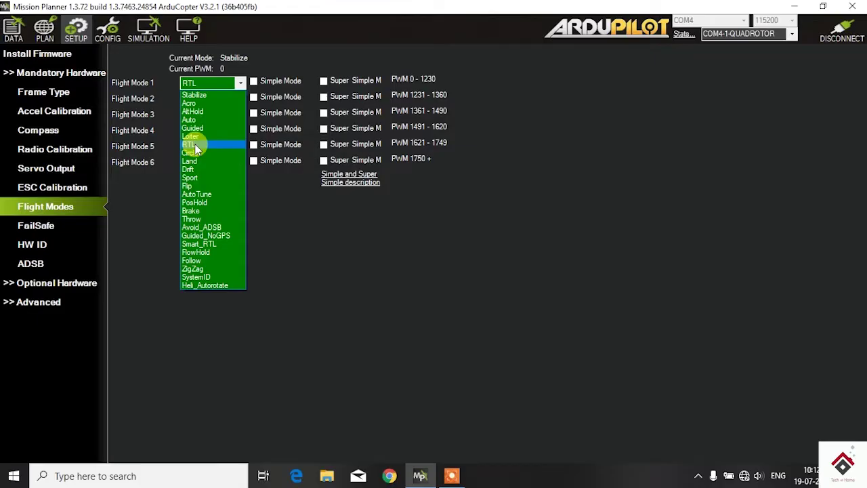
{"action": "left_click", "coordinate": [287, 198]}
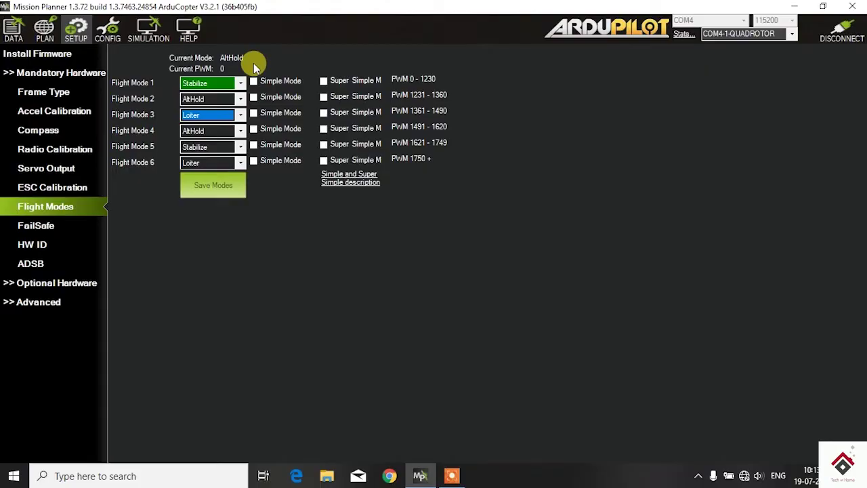
- On the FailSafe page, dismiss the remove-props warning and keep battery and radio failsafes Disabled
{"action": "left_click", "coordinate": [73, 234]}
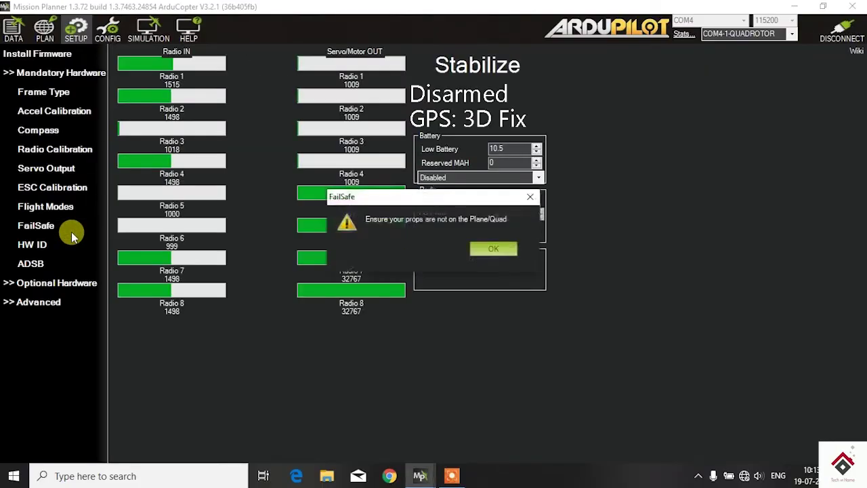
{"action": "left_click", "coordinate": [534, 197]}
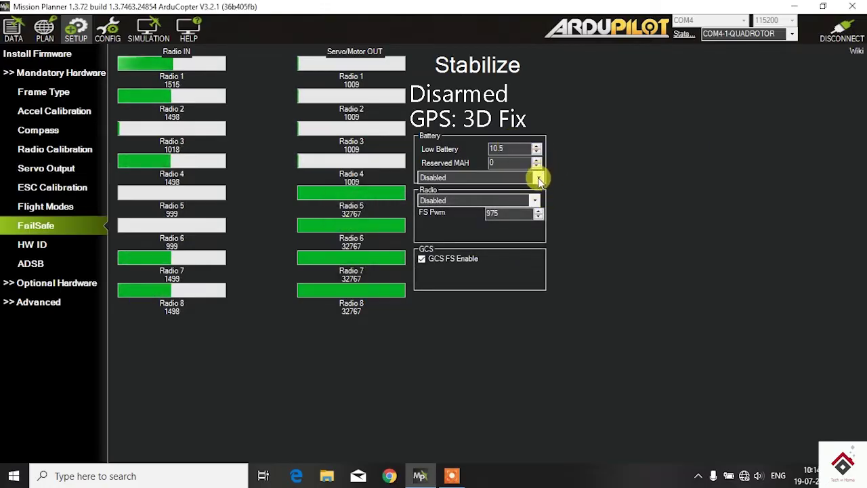
{"action": "left_click", "coordinate": [538, 178]}
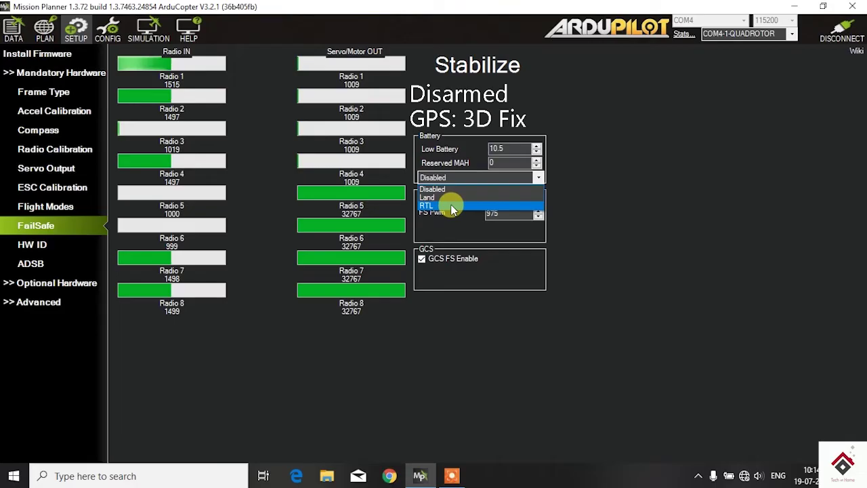
{"action": "left_click", "coordinate": [539, 179]}
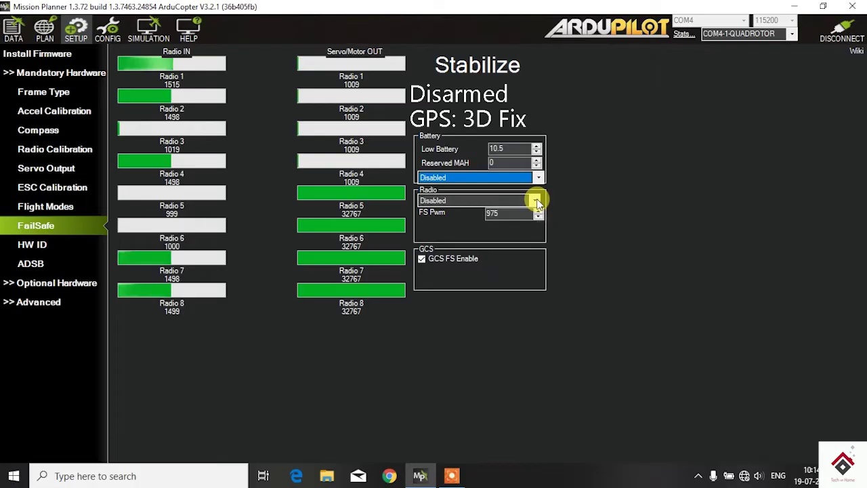
{"action": "left_click", "coordinate": [535, 201]}
{"action": "left_click", "coordinate": [535, 201]}
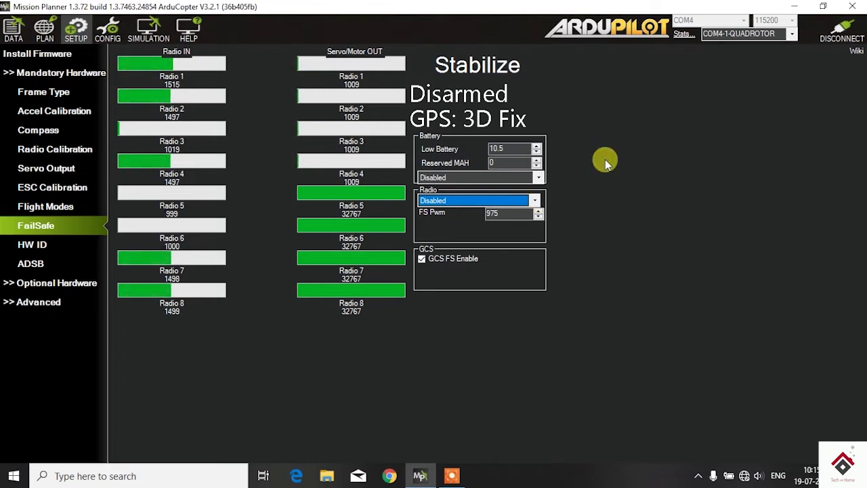
- Switch to the DATA flight view with the horizon display, map and telemetry
{"action": "left_click", "coordinate": [11, 32]}
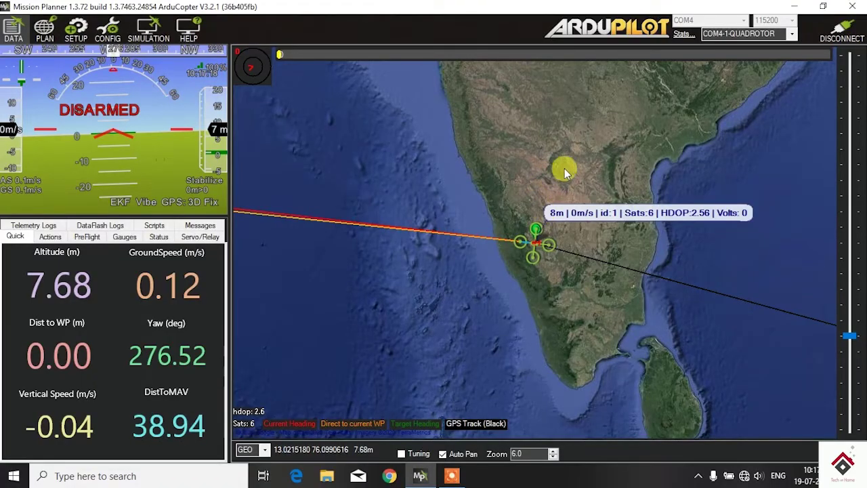
- Disconnect Mission Planner from the flight controller to close the telemetry link
{"action": "left_click", "coordinate": [843, 39]}
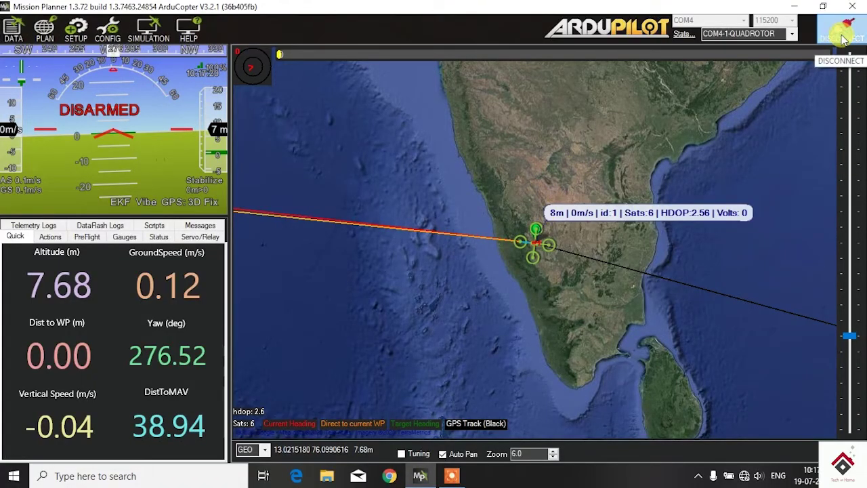